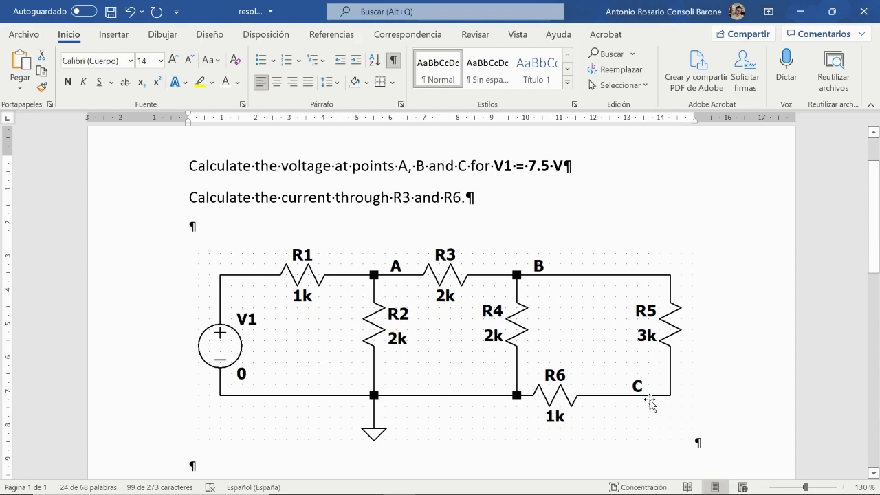
Step: Insert the word 'flowing' between 'current' and 'through' in the second task sentence
{"action": "left_click", "coordinate": [335, 198]}
{"action": "type", "text": "flow"}
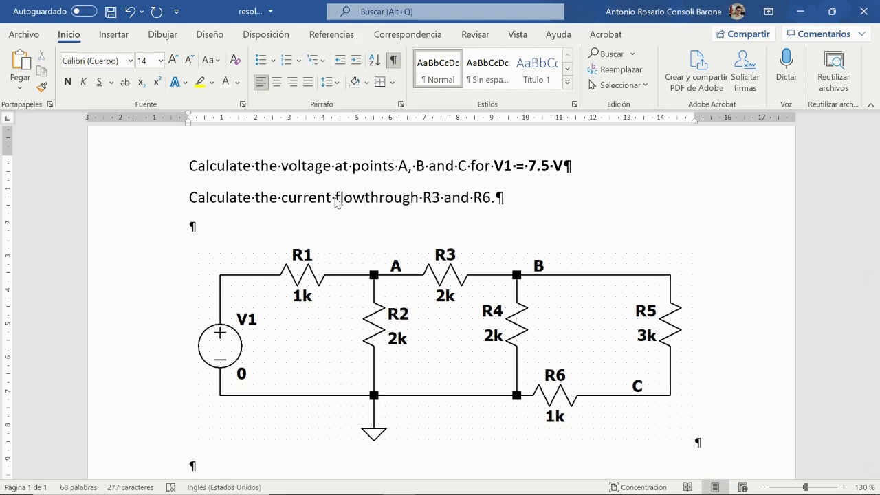
{"action": "type", "text": "ing"}
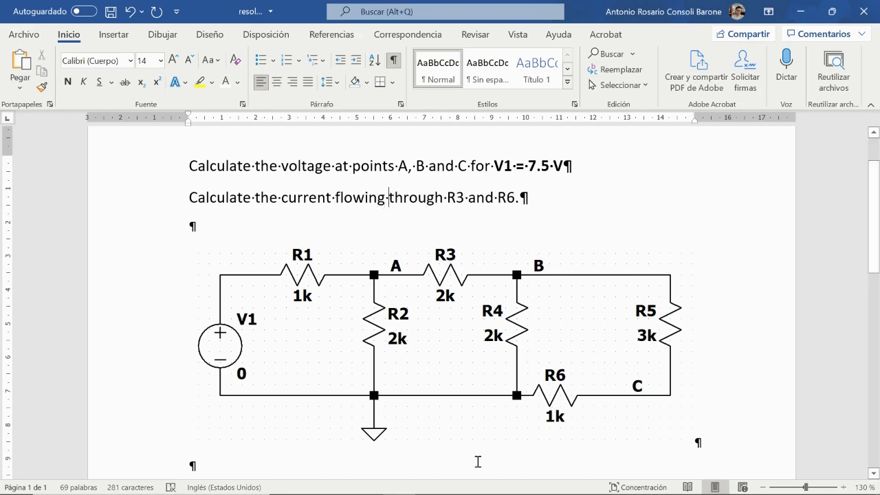
Step: Switch from the Word task document to the LTspice Draft11 schematic window
{"action": "key", "text": "alt+Tab"}
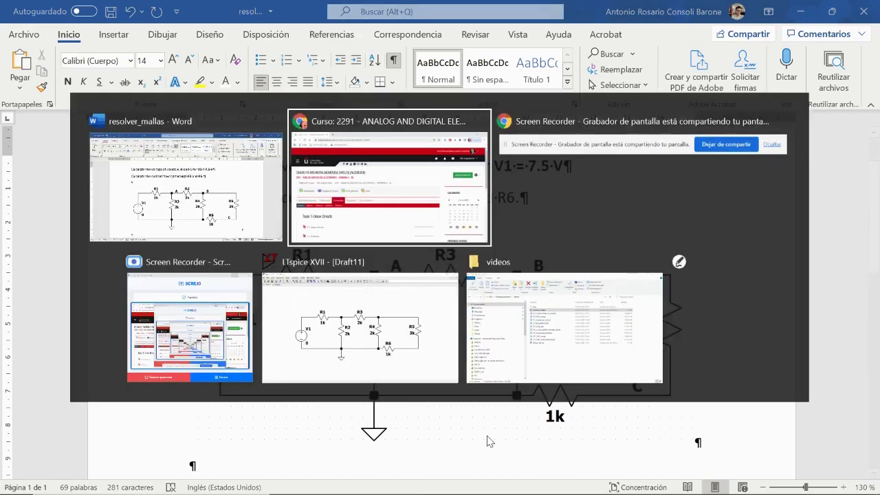
{"action": "key", "text": "alt+Tab"}
{"action": "key", "text": "alt+Tab"}
{"action": "key", "text": "alt+Tab"}
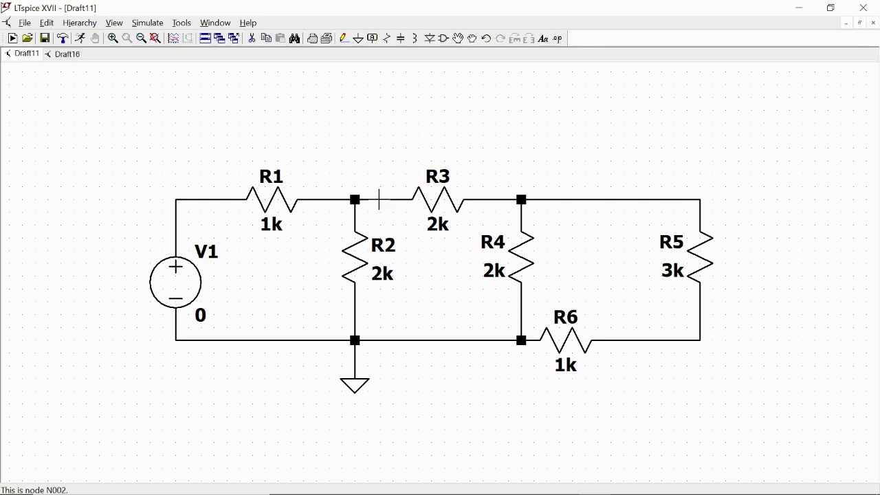
Step: Create net label A and place it on the R1–R3 wire, R3–R4 junction and R6–R5 node
{"action": "right_click", "coordinate": [379, 200]}
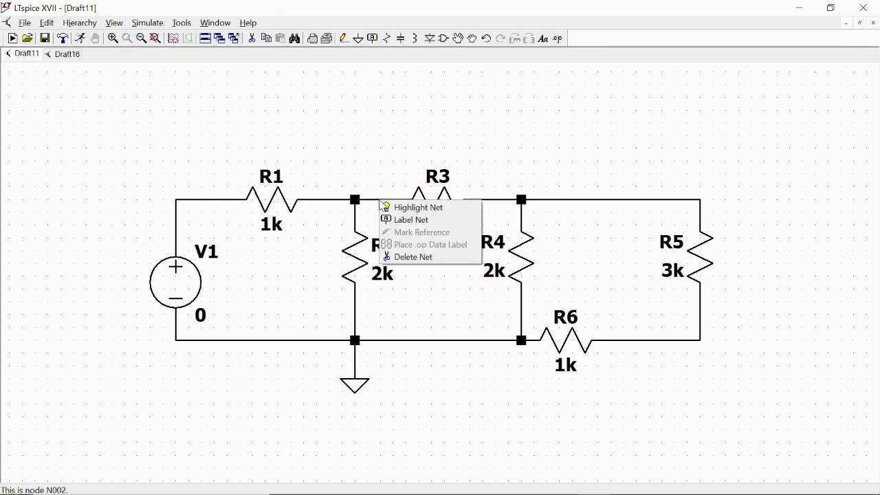
{"action": "left_click", "coordinate": [415, 219]}
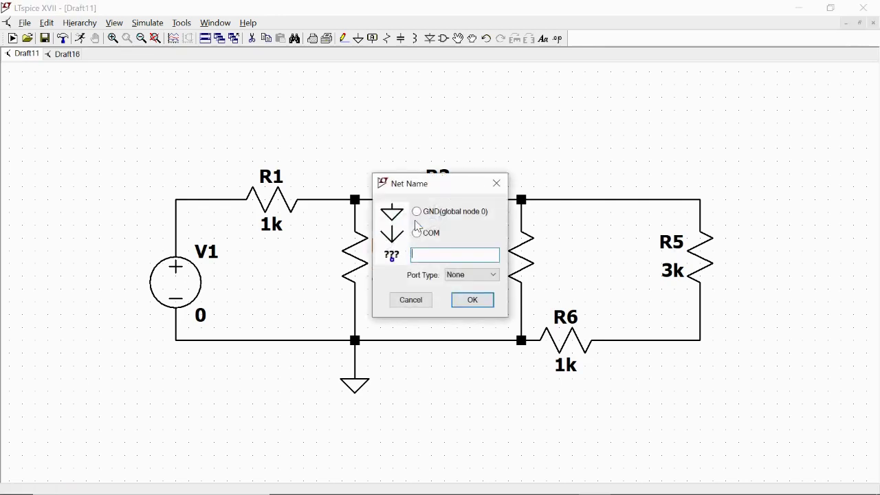
{"action": "type", "text": "A"}
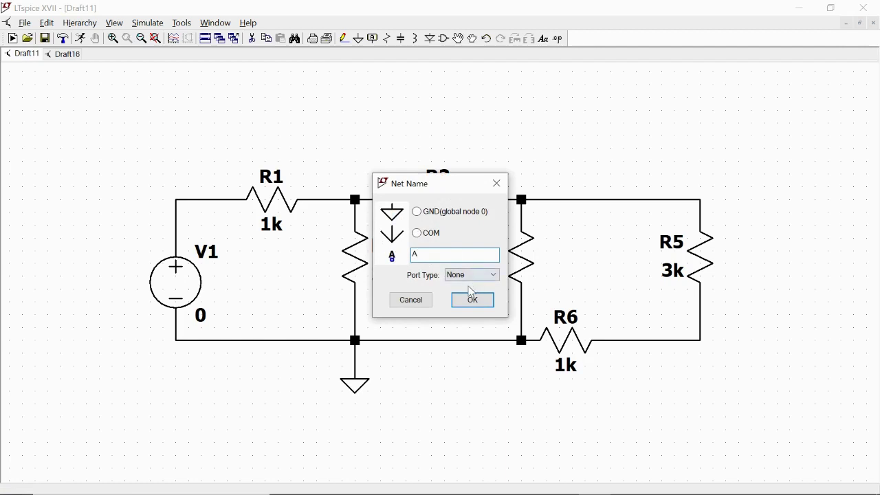
{"action": "left_click", "coordinate": [471, 303]}
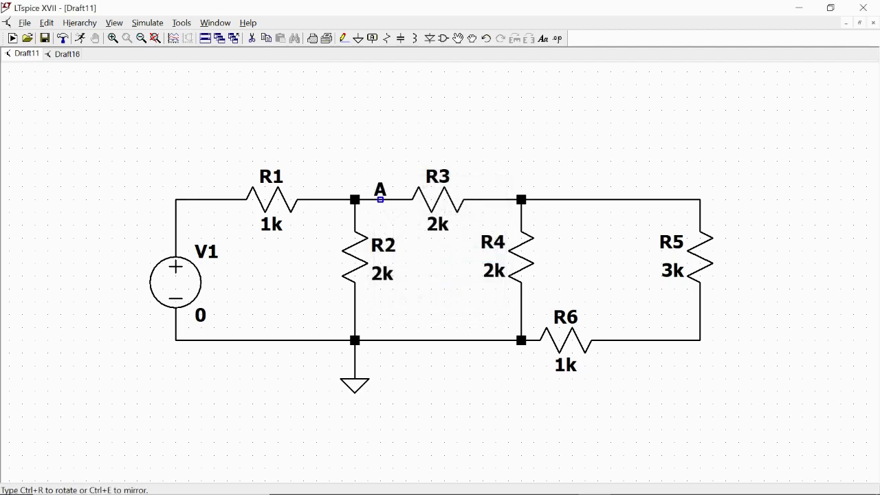
{"action": "left_click", "coordinate": [380, 200]}
{"action": "left_click", "coordinate": [546, 200]}
{"action": "left_click", "coordinate": [661, 340]}
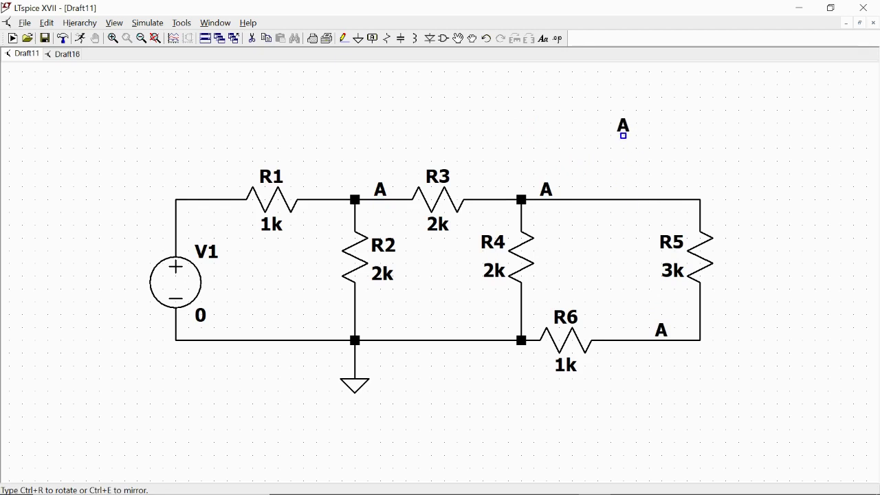
{"action": "key", "text": "Escape"}
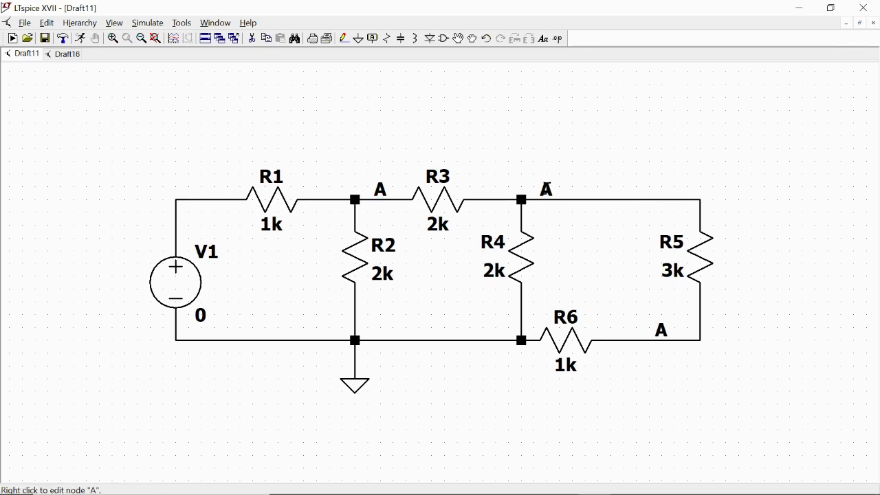
Step: Rename the R3–R4 junction label to B and the R6–R5 label to C
{"action": "right_click", "coordinate": [546, 189]}
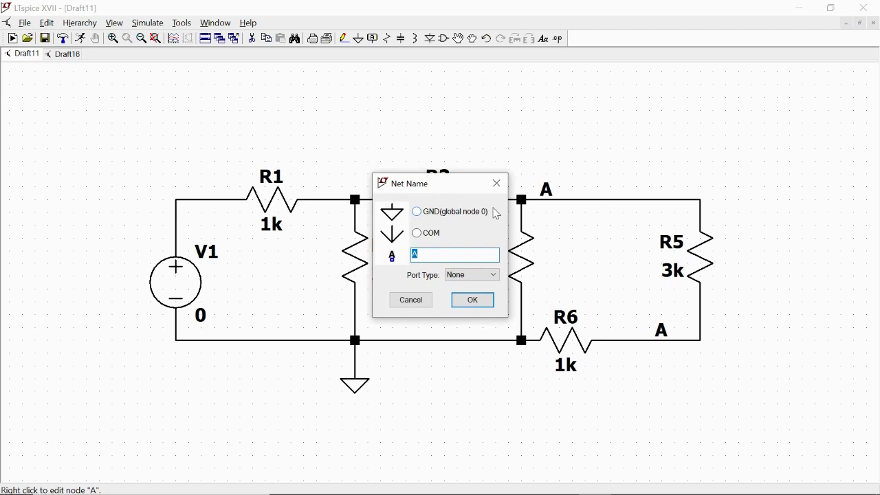
{"action": "type", "text": "B"}
{"action": "key", "text": "Return"}
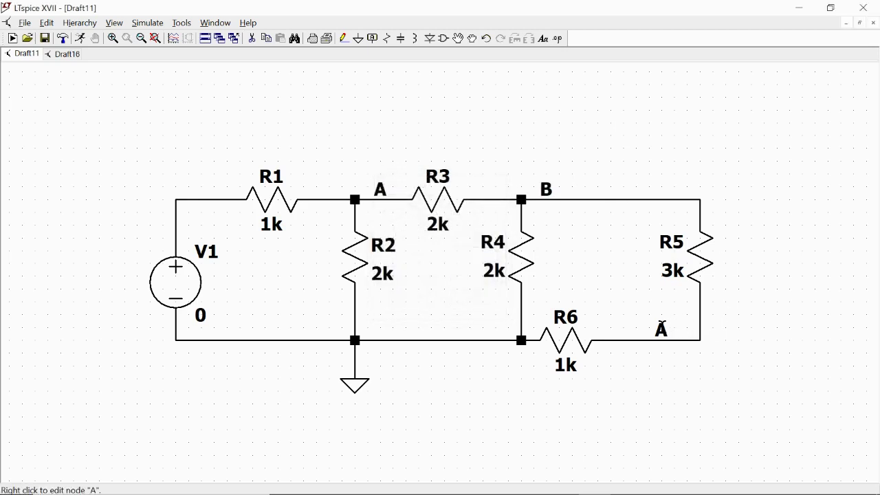
{"action": "right_click", "coordinate": [661, 329]}
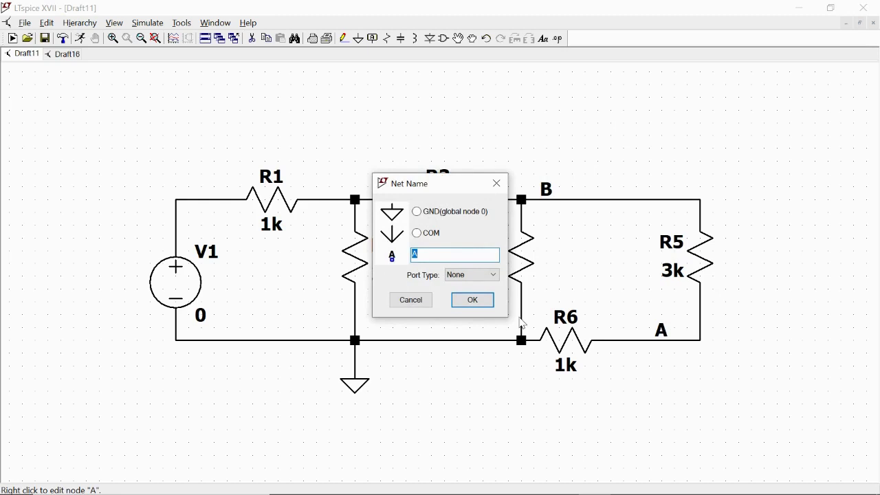
{"action": "type", "text": "C"}
{"action": "key", "text": "Return"}
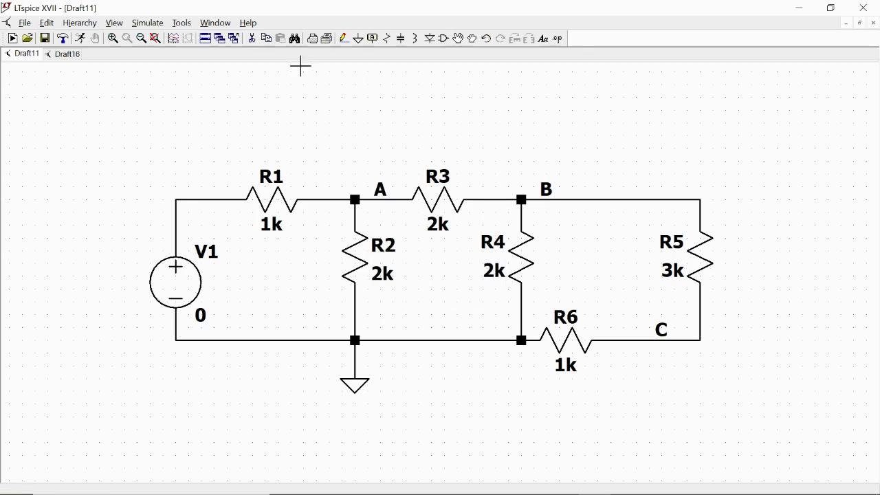
Step: Add a DC operating point (.op) directive to the schematic just below V1
{"action": "left_click", "coordinate": [150, 26]}
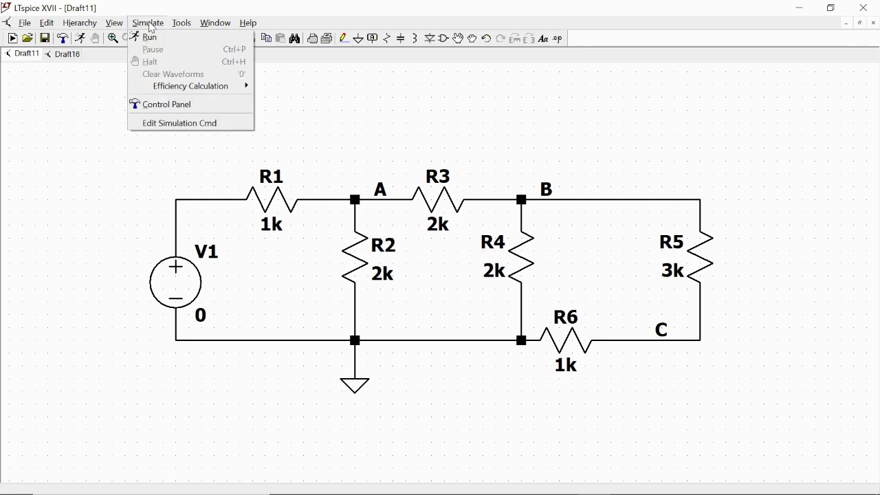
{"action": "left_click", "coordinate": [170, 127]}
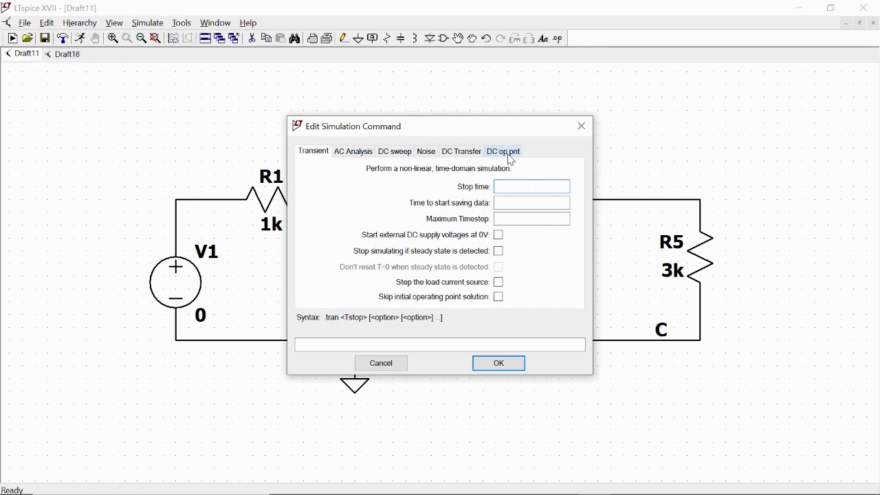
{"action": "left_click", "coordinate": [512, 153]}
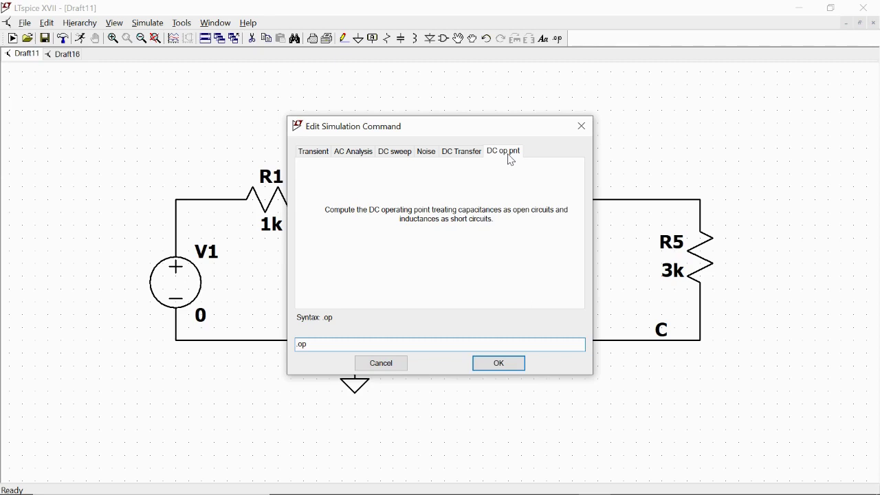
{"action": "left_click", "coordinate": [496, 363]}
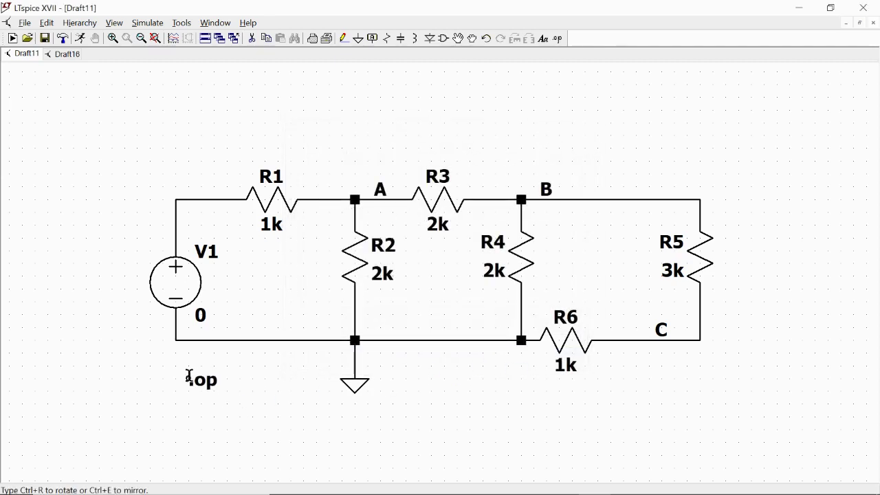
{"action": "left_click", "coordinate": [189, 376]}
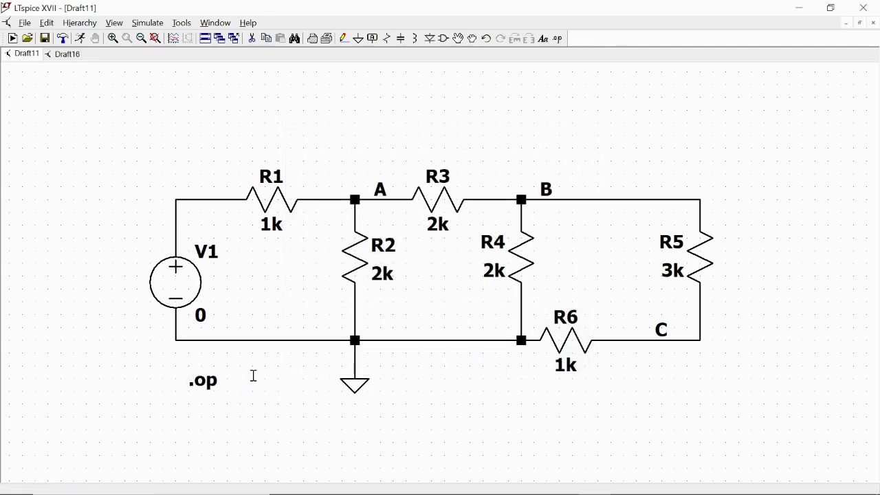
{"action": "key", "text": "alt+Tab"}
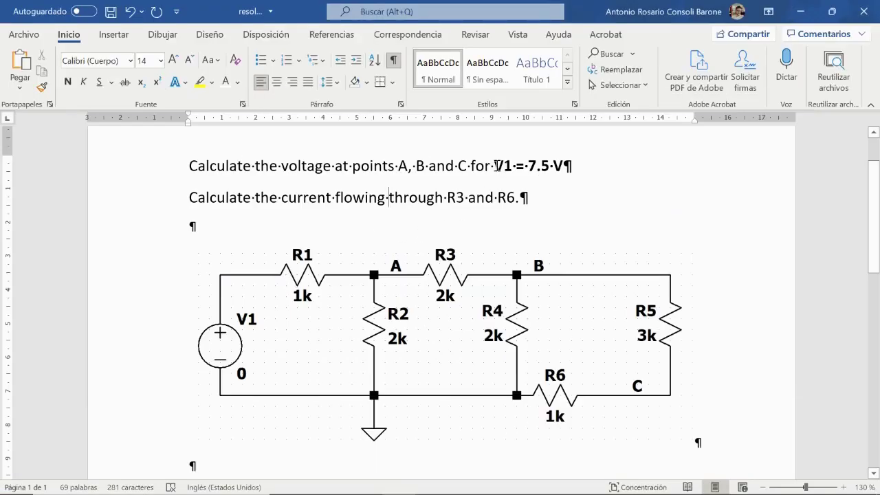
Step: Check the 'V1 = 7.5 V' requirement in the Word task, then return to LTspice
{"action": "left_click_drag", "start_coordinate": [495, 166], "coordinate": [564, 166]}
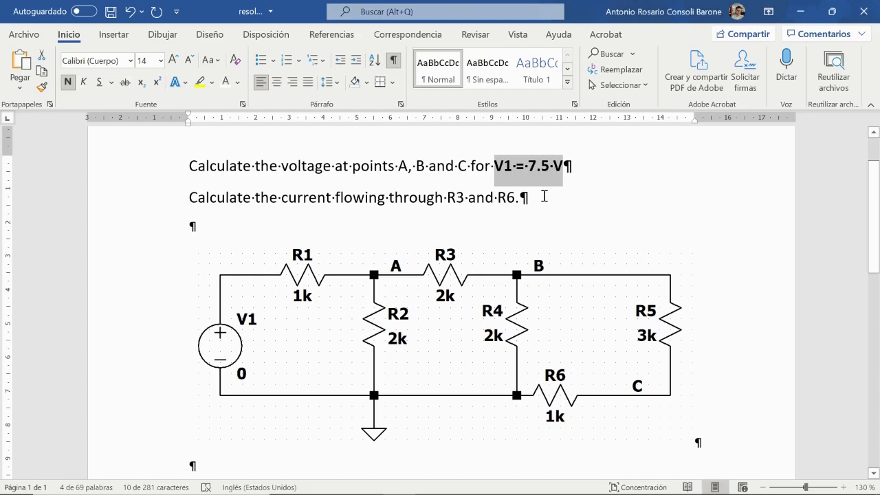
{"action": "key", "text": "alt+Tab"}
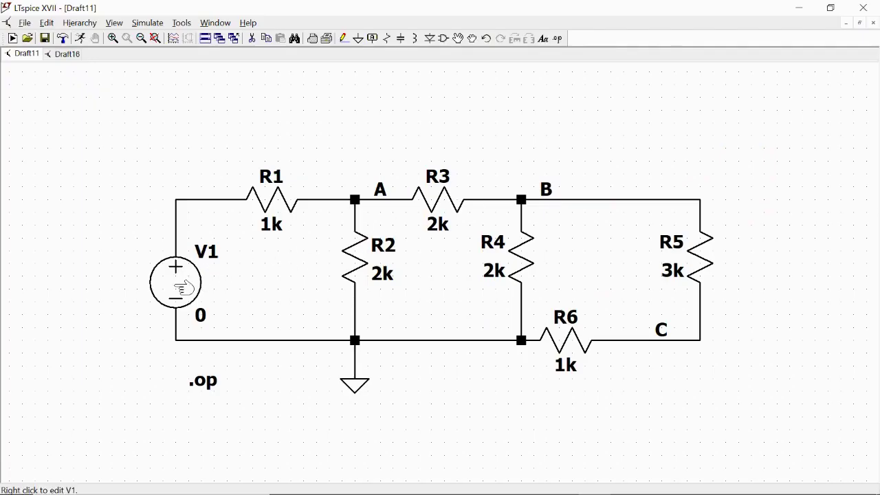
Step: Set source V1's DC value to 7.5 V and close the Draft16 schematic
{"action": "right_click", "coordinate": [184, 287]}
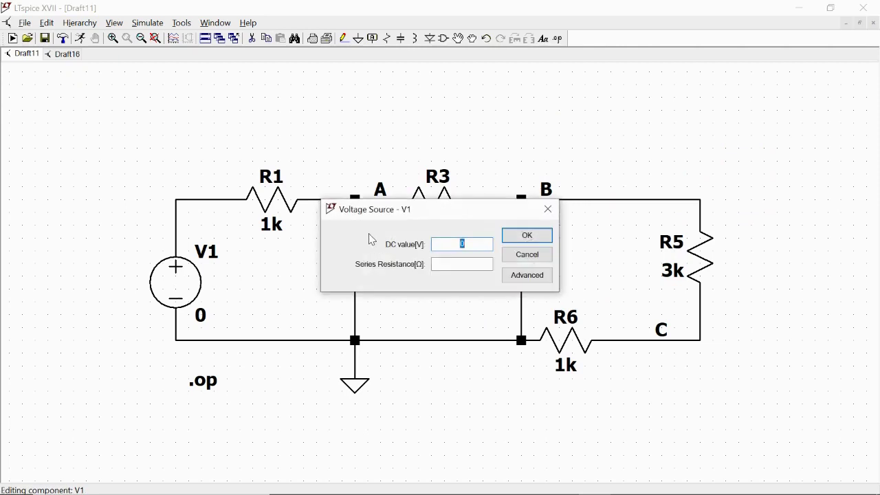
{"action": "type", "text": "7.5"}
{"action": "left_click", "coordinate": [536, 235]}
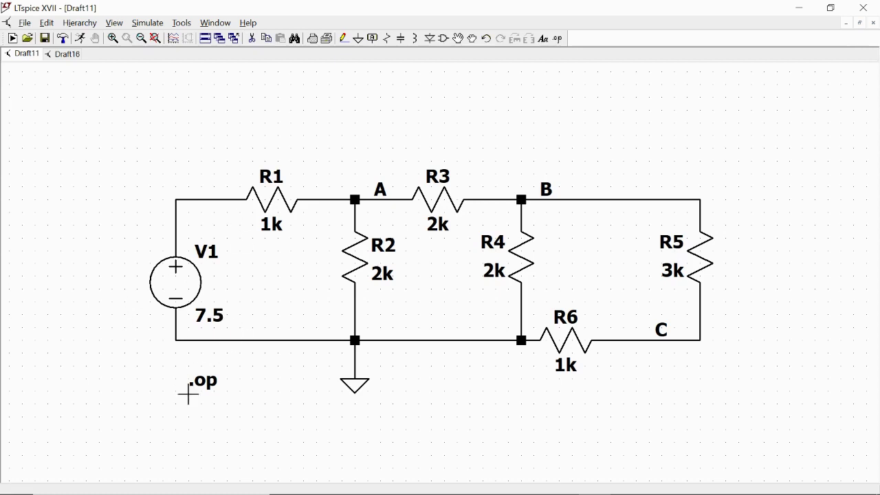
{"action": "left_click", "coordinate": [67, 54]}
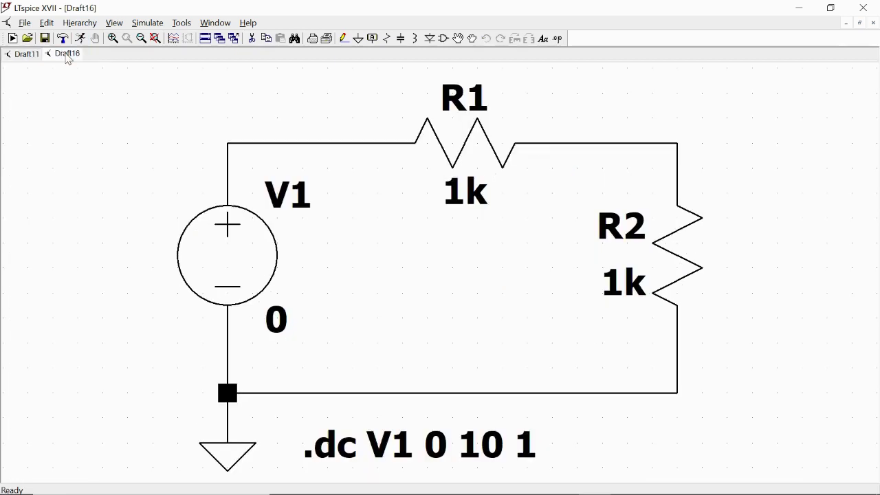
{"action": "left_click", "coordinate": [874, 24]}
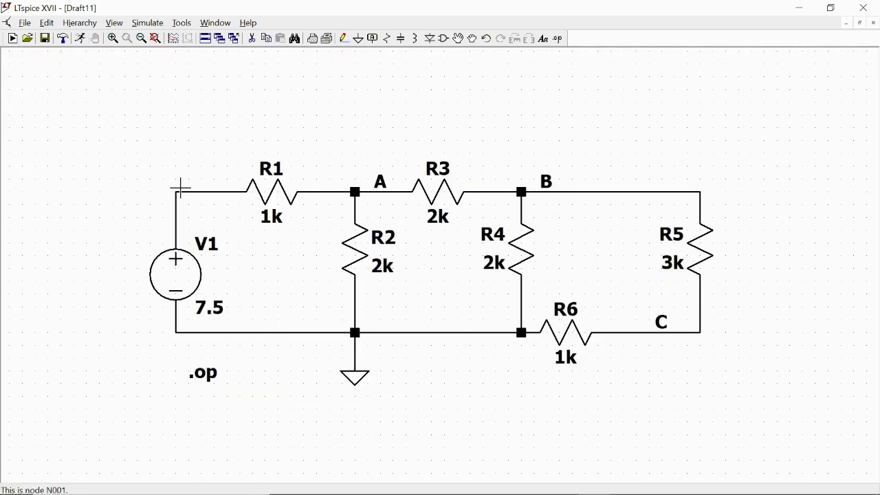
Step: Run the .op simulation, then shrink the results window and move it to the top right
{"action": "left_click", "coordinate": [80, 38]}
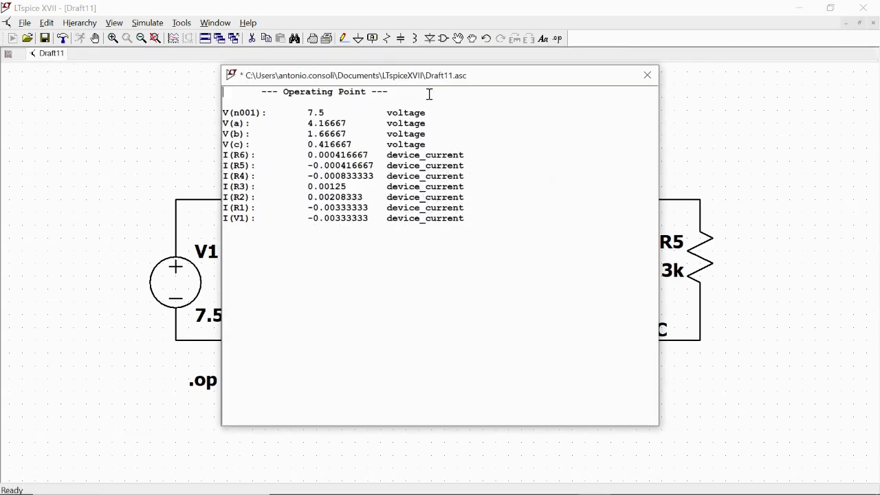
{"action": "mouse_move", "coordinate": [406, 80]}
{"action": "left_mouse_down"}
{"action": "mouse_move", "coordinate": [355, 133]}
{"action": "mouse_move", "coordinate": [348, 123]}
{"action": "left_mouse_up"}
{"action": "left_click_drag", "start_coordinate": [599, 187], "coordinate": [412, 206]}
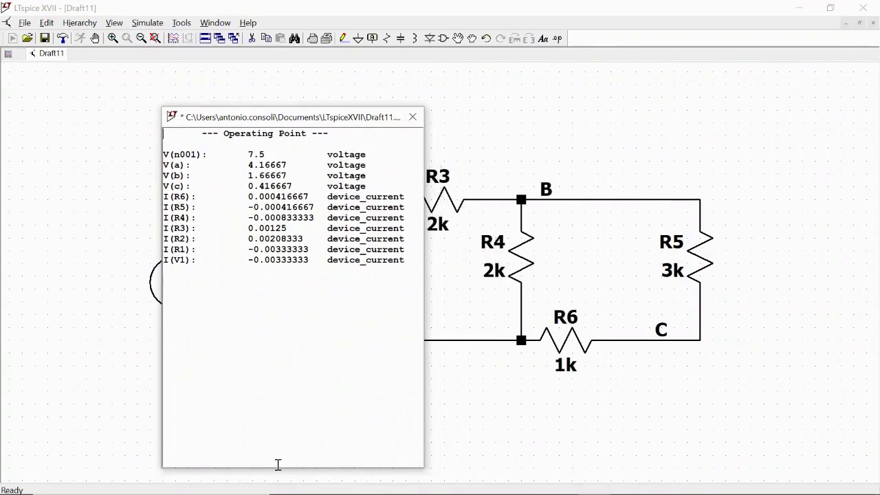
{"action": "left_click_drag", "start_coordinate": [276, 467], "coordinate": [266, 280]}
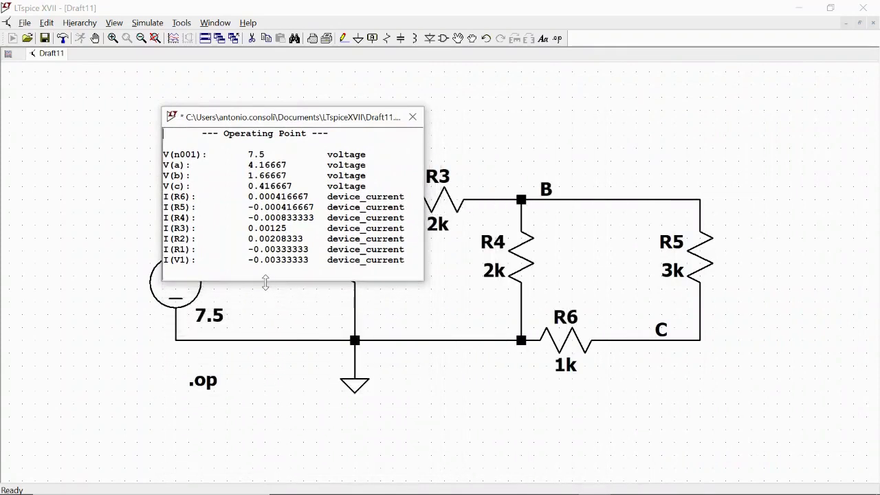
{"action": "left_click_drag", "start_coordinate": [227, 116], "coordinate": [630, 74]}
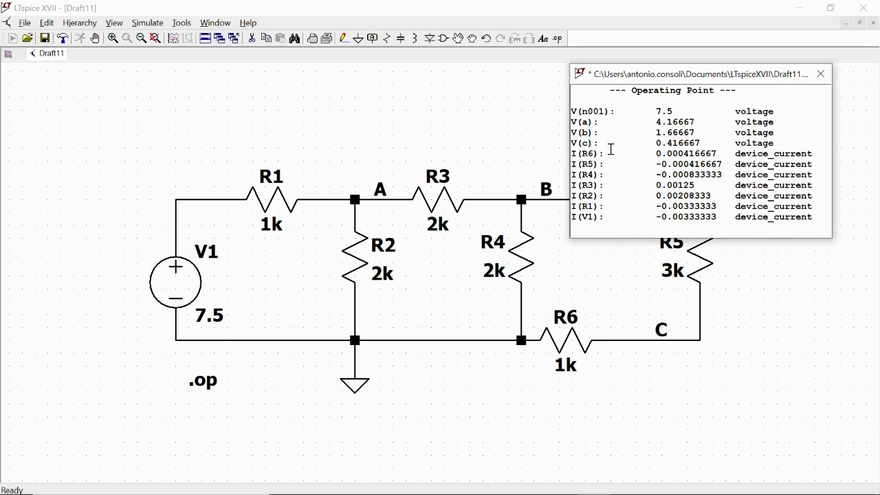
Step: Highlight the I(R3) and I(R6) results, compare with the Word task, then clear the selection
{"action": "left_click_drag", "start_coordinate": [597, 186], "coordinate": [571, 185]}
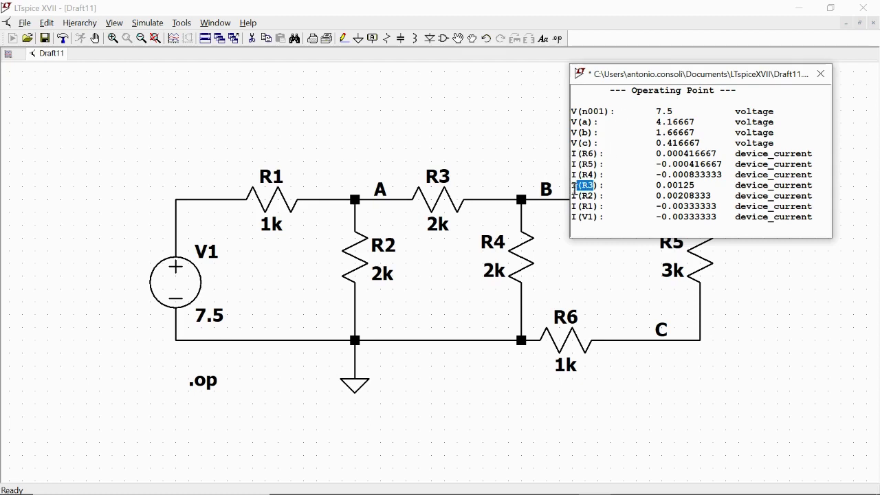
{"action": "left_click_drag", "start_coordinate": [598, 154], "coordinate": [570, 157]}
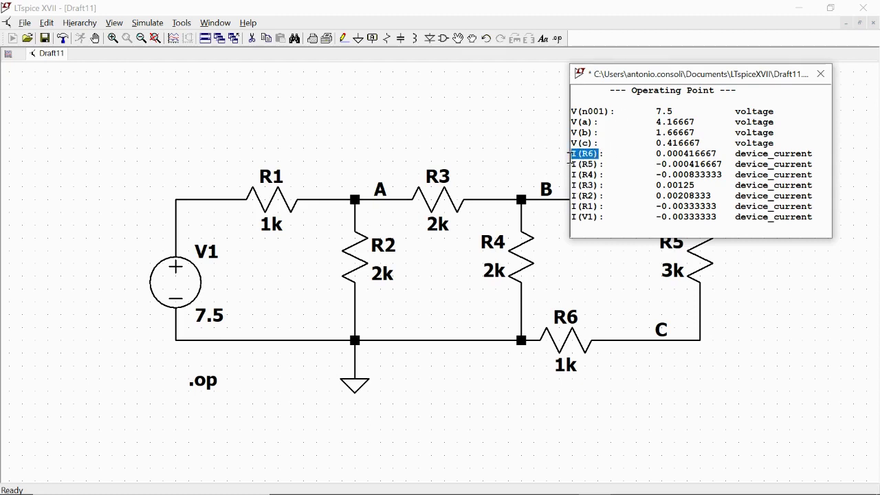
{"action": "key", "text": "alt+Tab"}
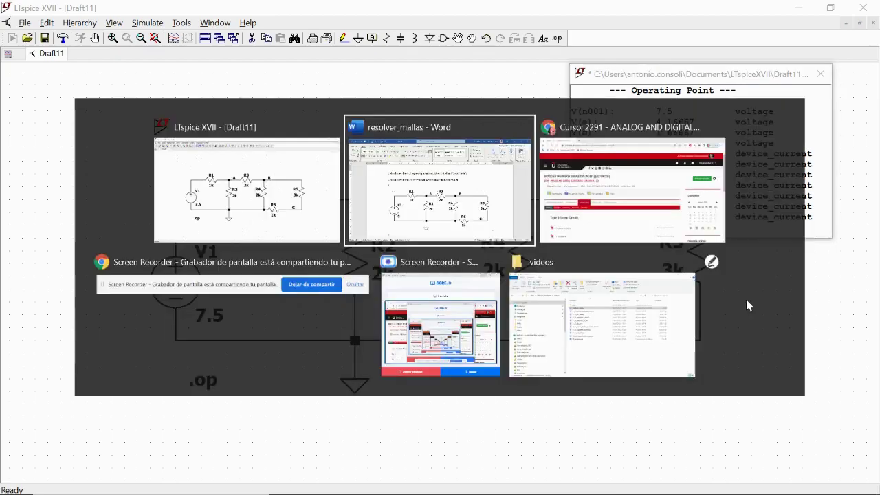
{"action": "key", "text": "alt+Tab"}
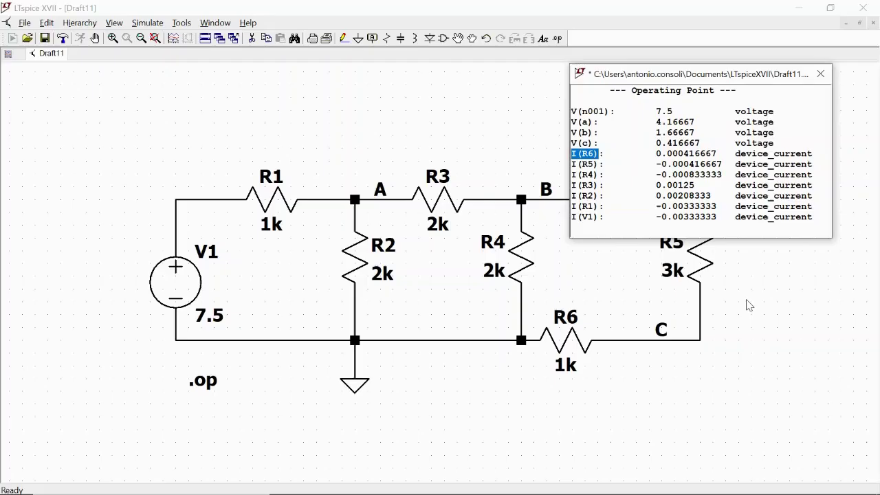
{"action": "left_click", "coordinate": [599, 192]}
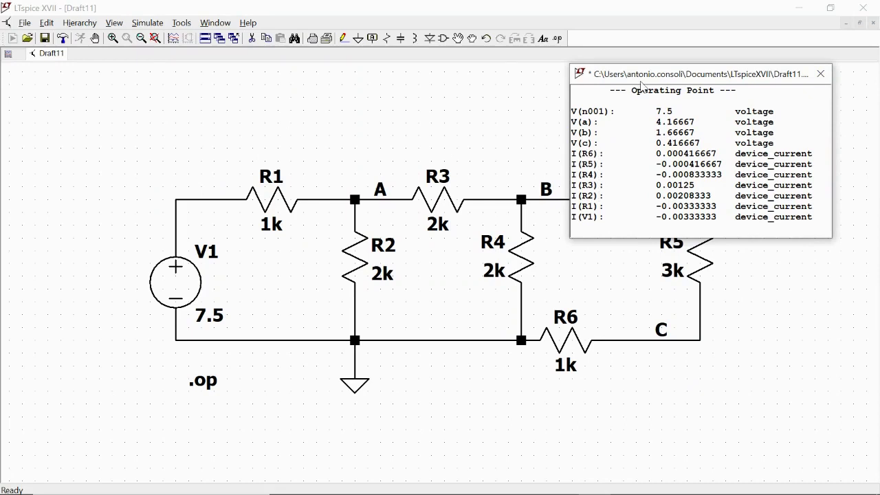
Step: Reposition and widen the results window, then select all Operating Point text through I(V1)
{"action": "left_click_drag", "start_coordinate": [640, 77], "coordinate": [446, 104]}
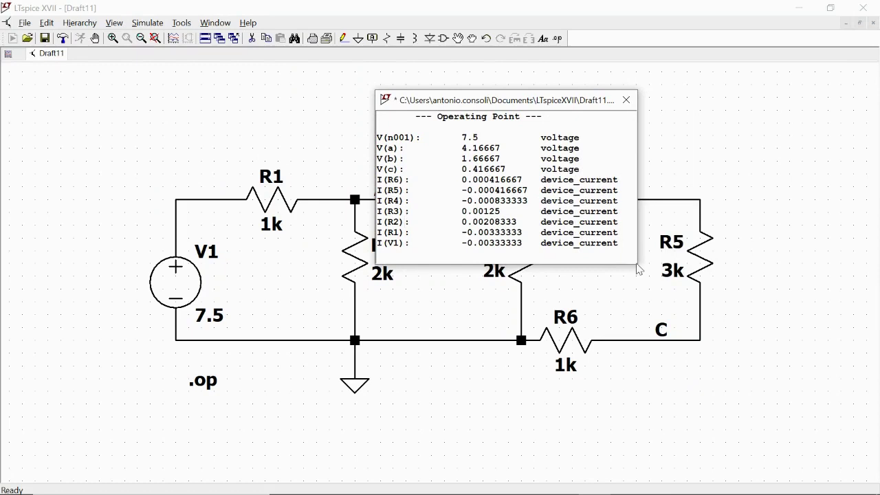
{"action": "mouse_move", "coordinate": [637, 261]}
{"action": "left_mouse_down"}
{"action": "mouse_move", "coordinate": [671, 265]}
{"action": "mouse_move", "coordinate": [702, 313]}
{"action": "left_mouse_up"}
{"action": "left_click_drag", "start_coordinate": [629, 240], "coordinate": [328, 114]}
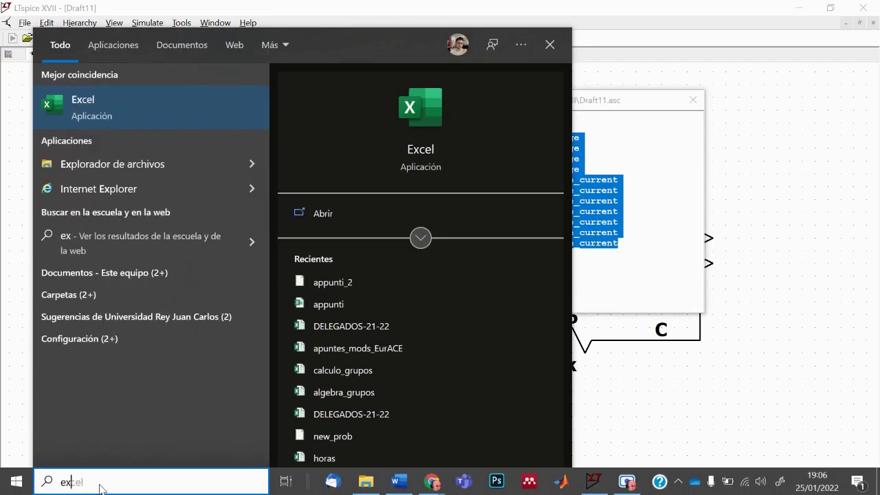
Step: Launch Excel, create a blank workbook and paste the operating point results at A1
{"action": "key", "text": "Return"}
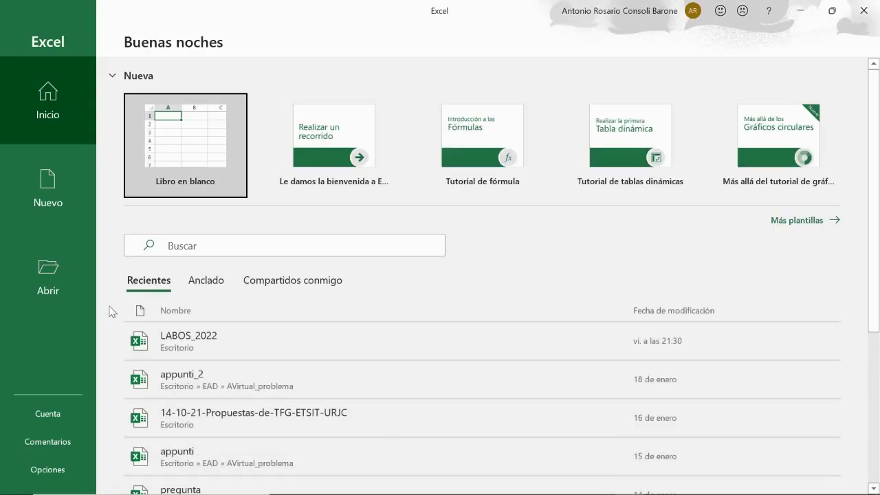
{"action": "left_click", "coordinate": [187, 144]}
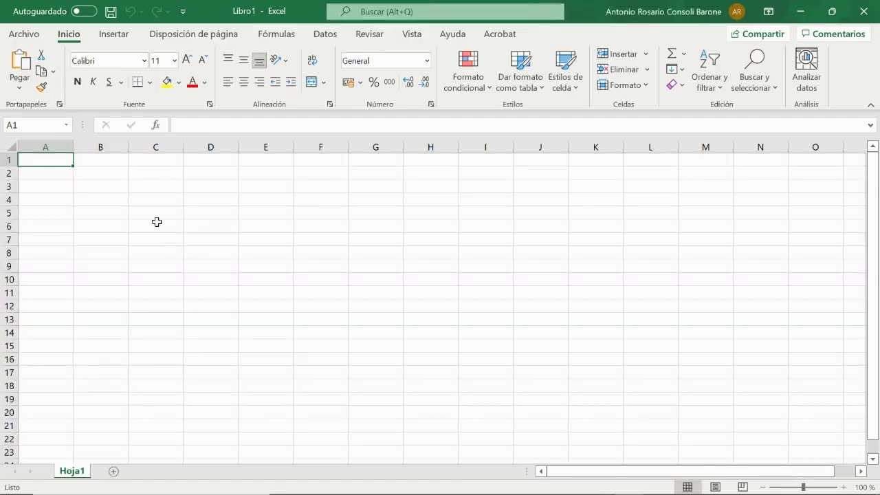
{"action": "left_click", "coordinate": [53, 185]}
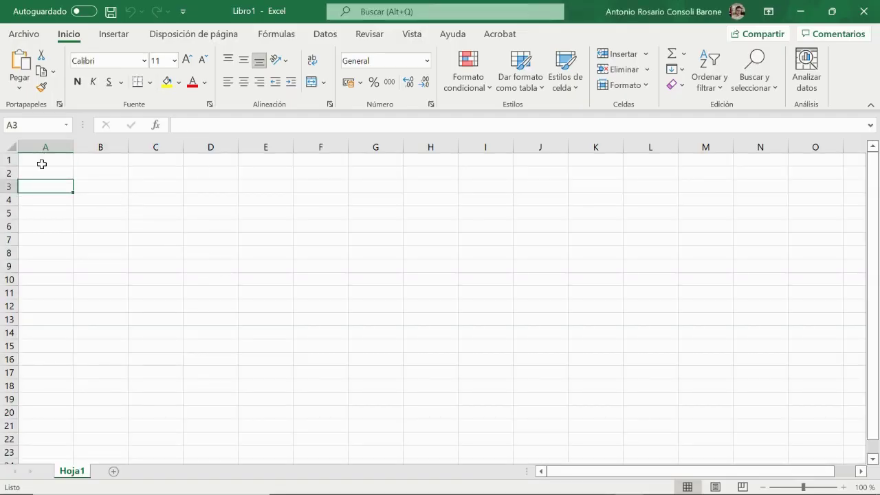
{"action": "left_click", "coordinate": [40, 163]}
{"action": "key", "text": "ctrl+v"}
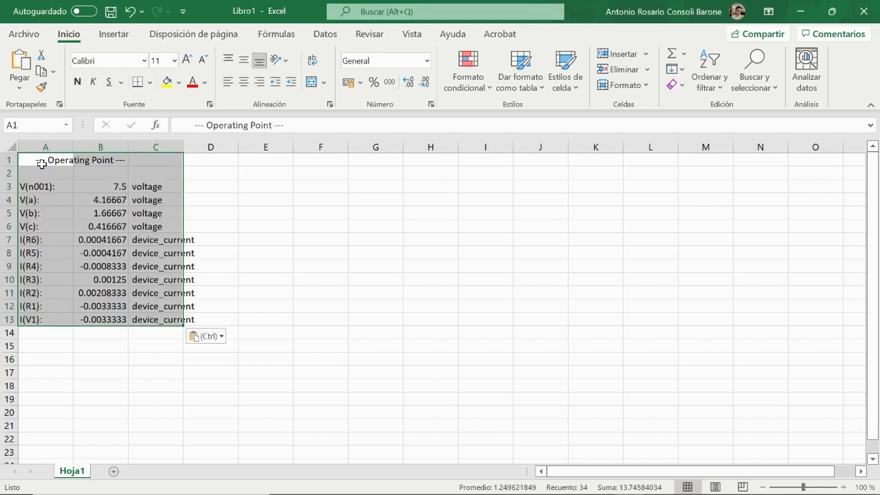
Step: Autofit columns A, B and C to their contents
{"action": "double_click", "coordinate": [73, 147]}
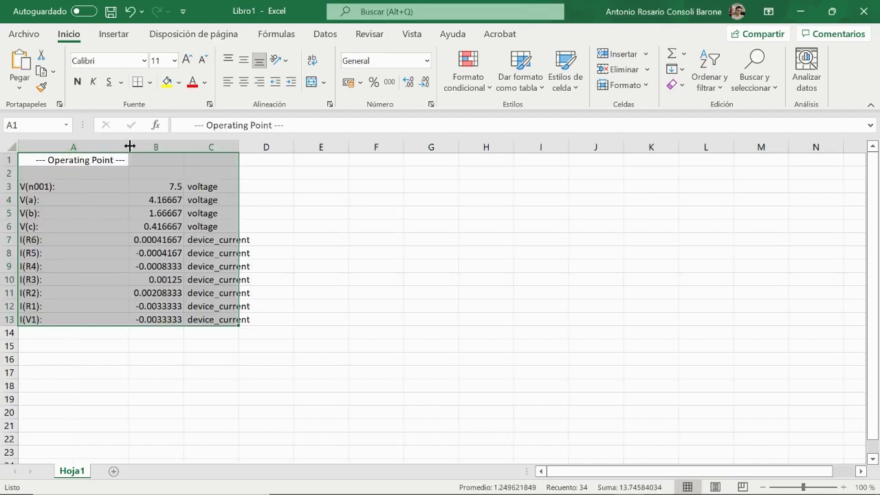
{"action": "double_click", "coordinate": [183, 146]}
{"action": "double_click", "coordinate": [246, 147]}
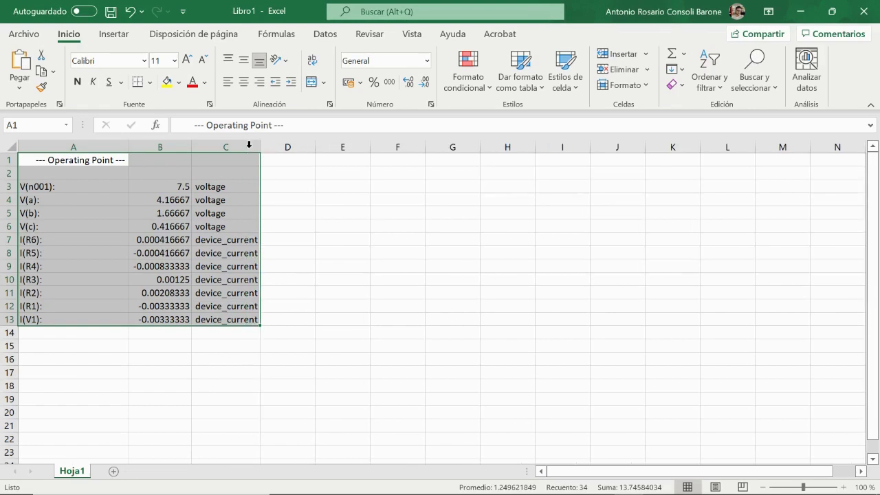
Step: Apply the Number format with two decimals to the values in B3:B13
{"action": "left_click_drag", "start_coordinate": [173, 186], "coordinate": [165, 319]}
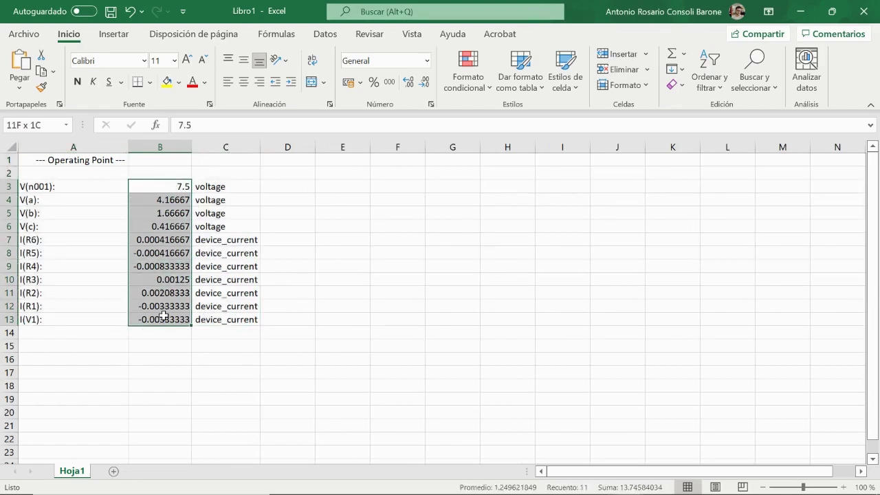
{"action": "right_click", "coordinate": [170, 257]}
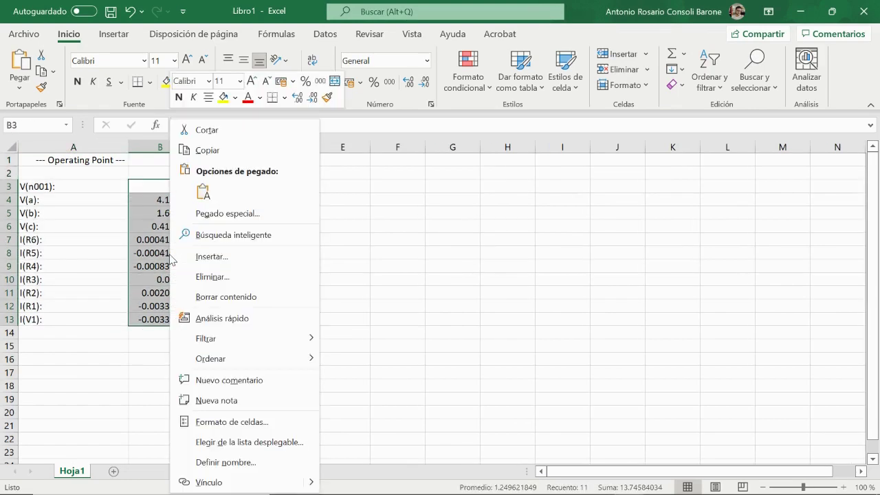
{"action": "left_click", "coordinate": [248, 419]}
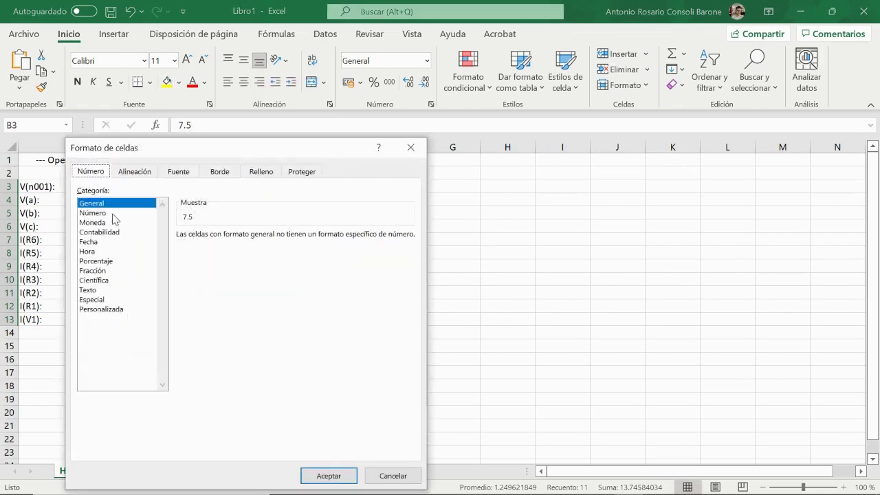
{"action": "left_click", "coordinate": [92, 213]}
{"action": "left_click", "coordinate": [312, 476]}
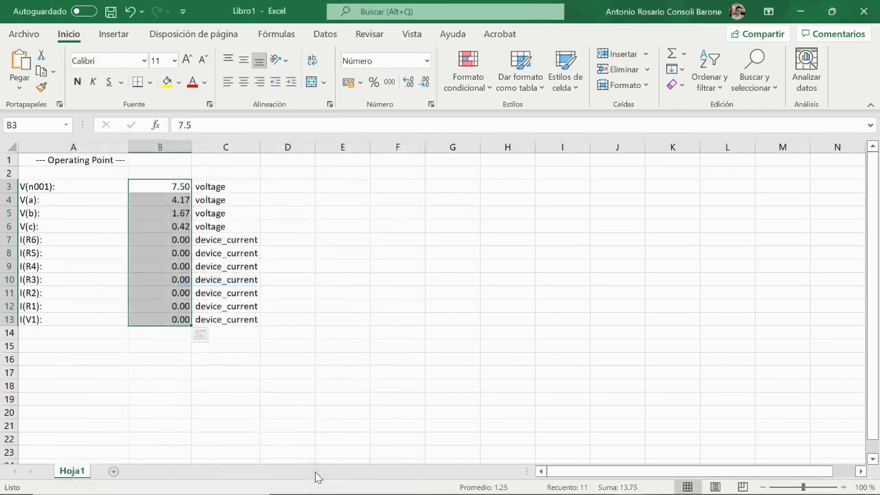
Step: Format the currents in B7:B13 in scientific notation (e.g. 1.25E-03)
{"action": "left_click_drag", "start_coordinate": [159, 239], "coordinate": [163, 326]}
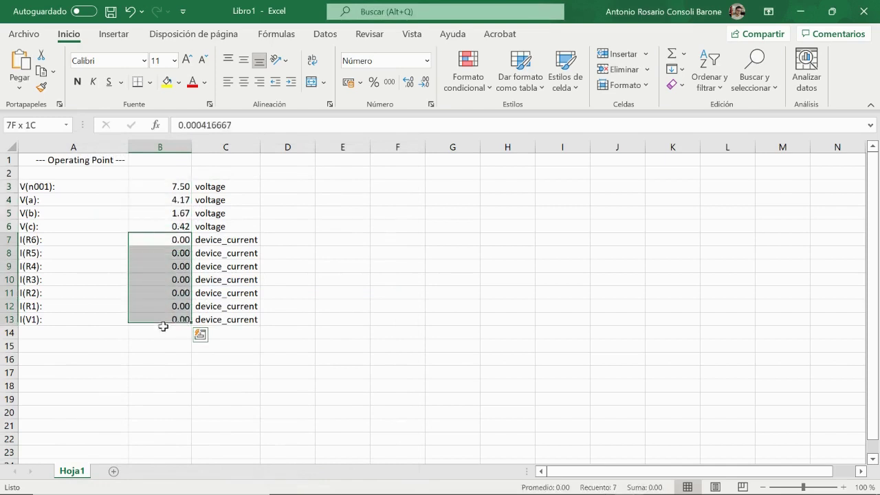
{"action": "right_click", "coordinate": [154, 264]}
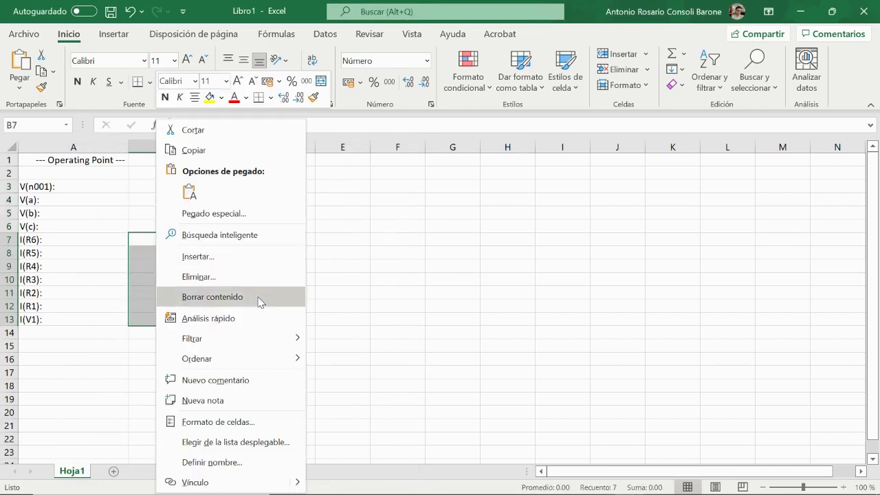
{"action": "left_click", "coordinate": [246, 420]}
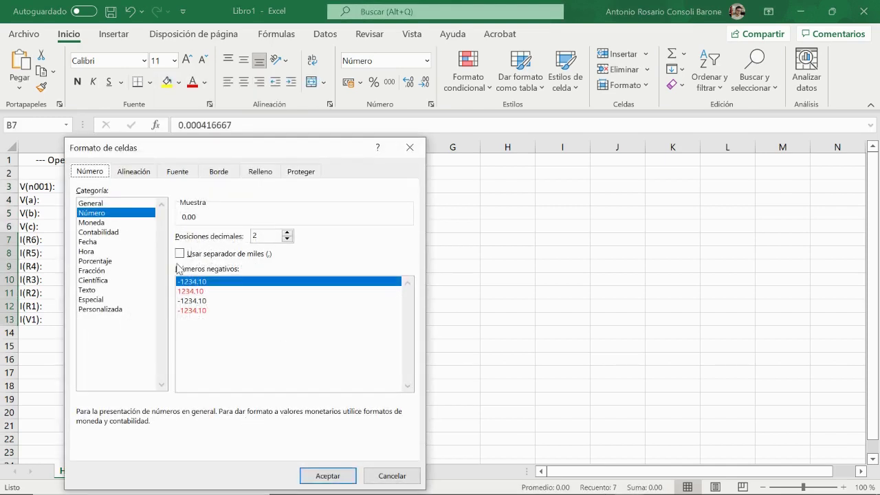
{"action": "left_click", "coordinate": [115, 282]}
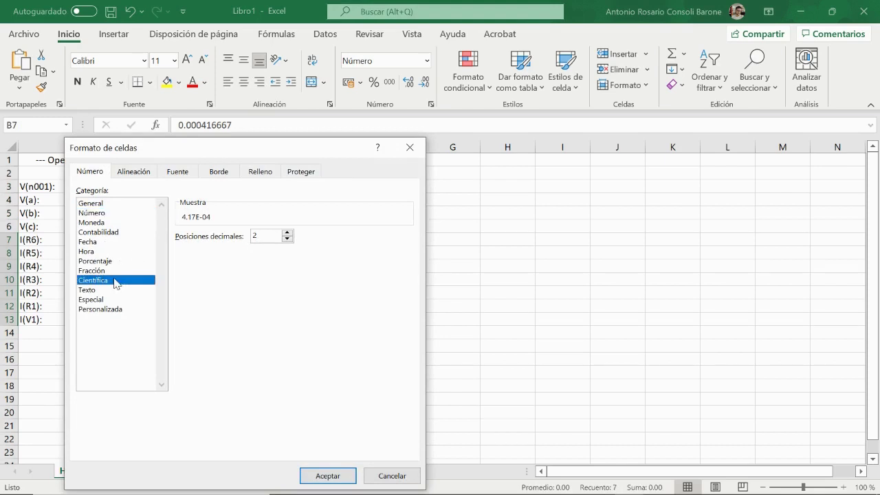
{"action": "left_click", "coordinate": [325, 474]}
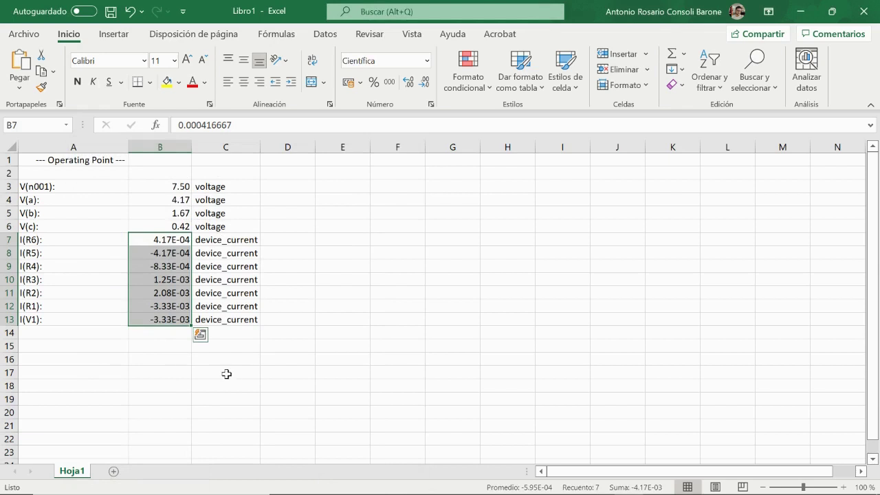